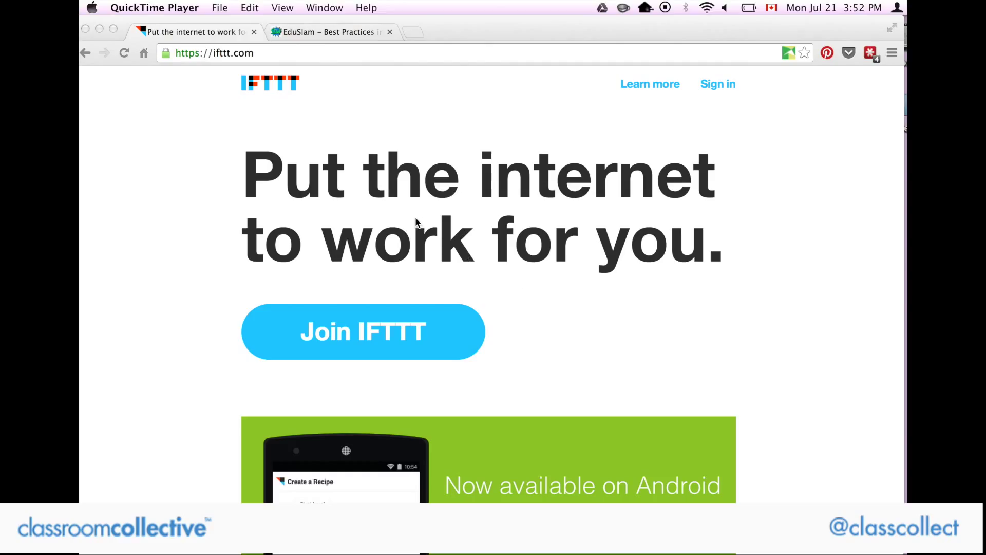
# View the EduSlam blog page, then return to IFTTT and go to the sign-in page.
pyautogui.click(312, 33)
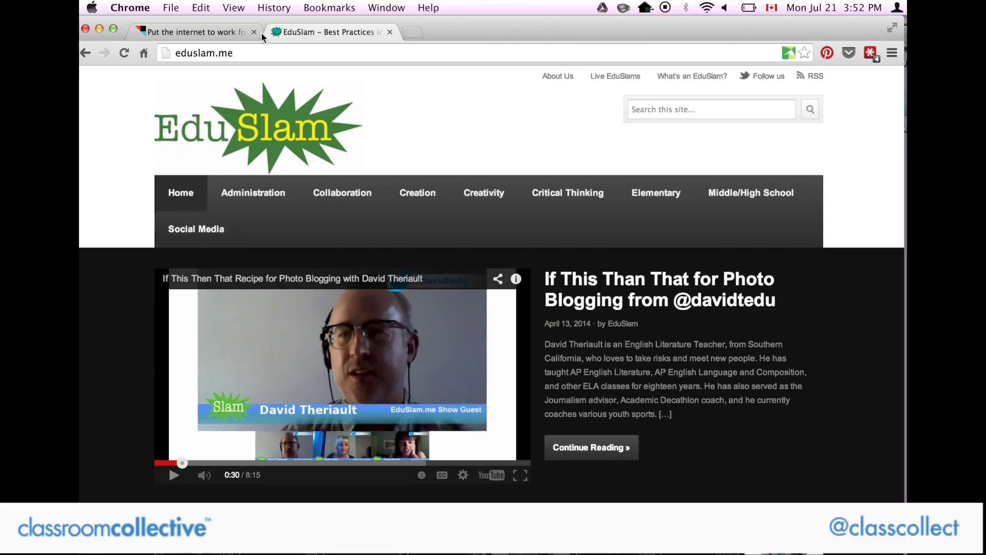
pyautogui.click(193, 34)
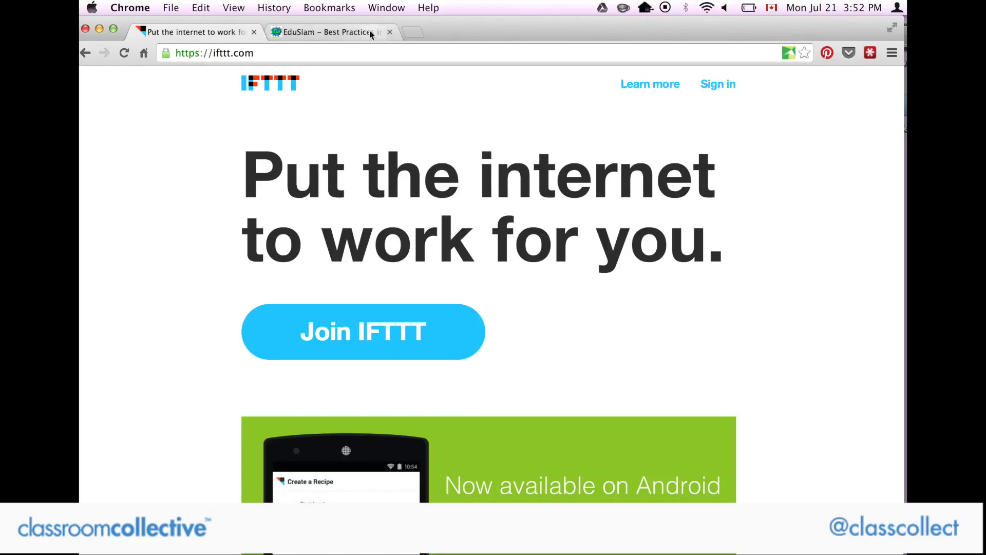
pyautogui.click(714, 86)
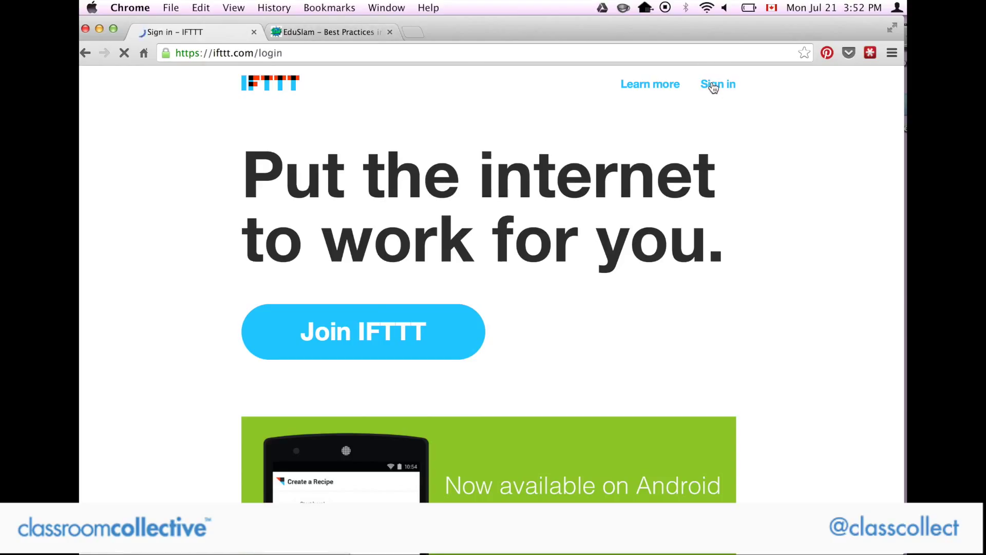
# Sign in with the account email and password, then dismiss the password-saving prompt.
pyautogui.click(356, 234)
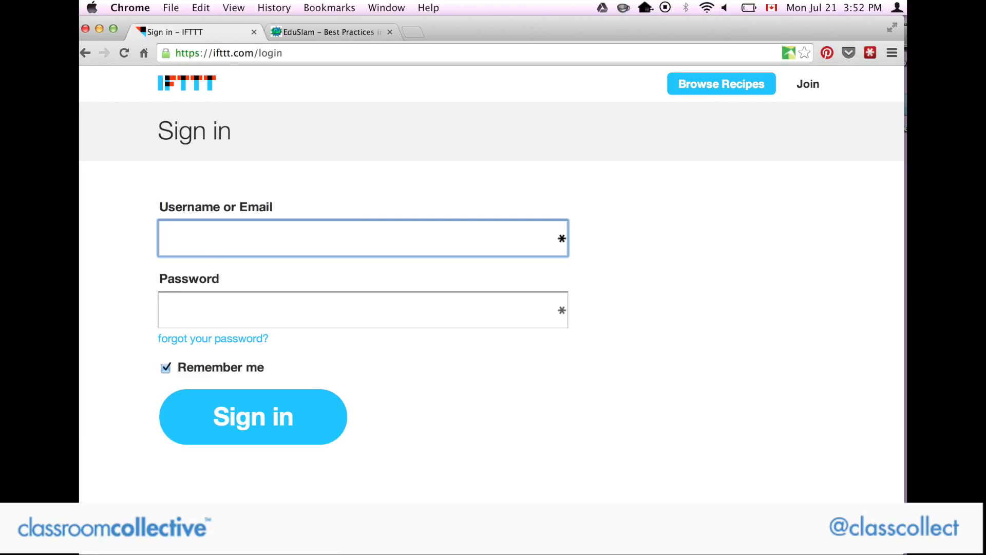
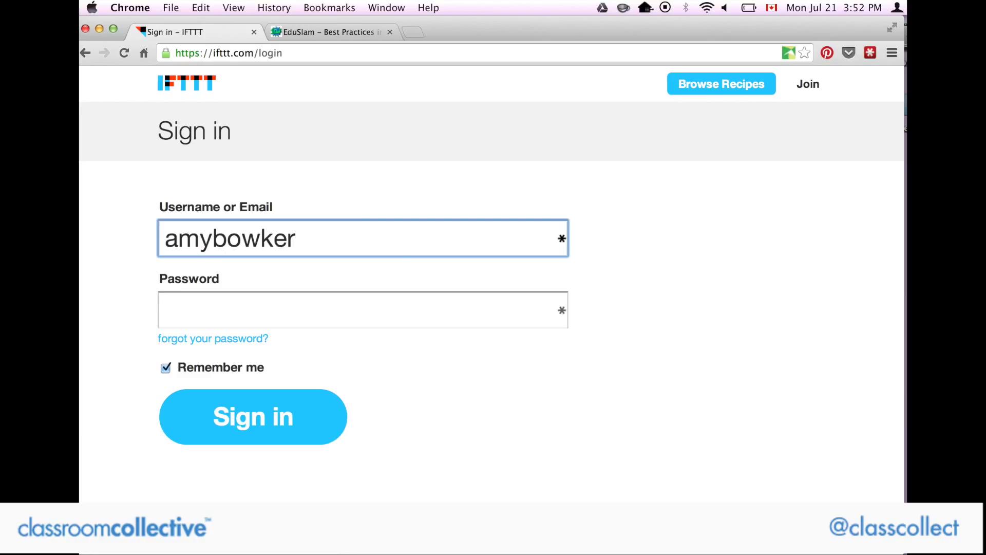
pyautogui.press('Tab')
pyautogui.write('••••••')
pyautogui.press('BackSpace')
pyautogui.press('BackSpace')
pyautogui.press('BackSpace')
pyautogui.press('BackSpace')
pyautogui.press('BackSpace')
pyautogui.press('BackSpace')
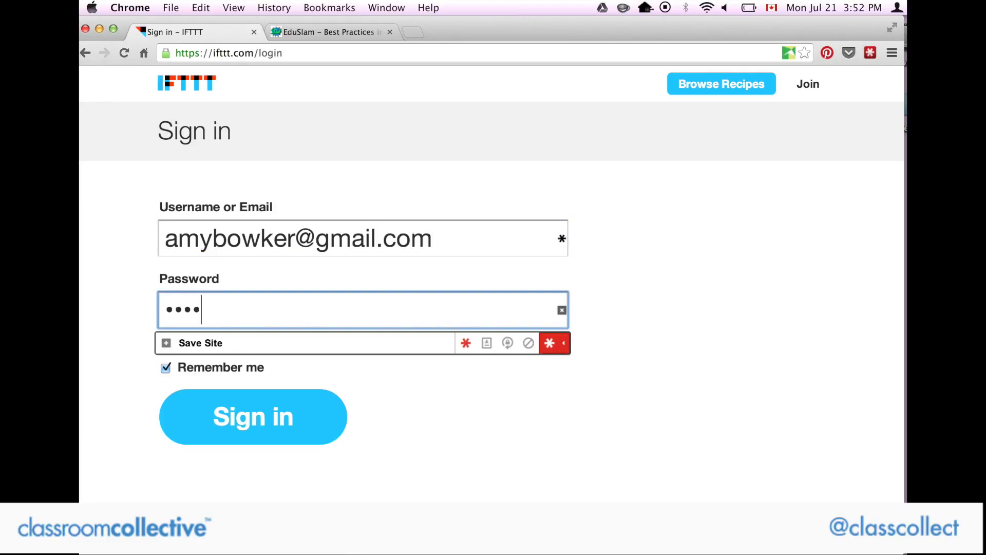
pyautogui.write('••••••••')
pyautogui.click(273, 411)
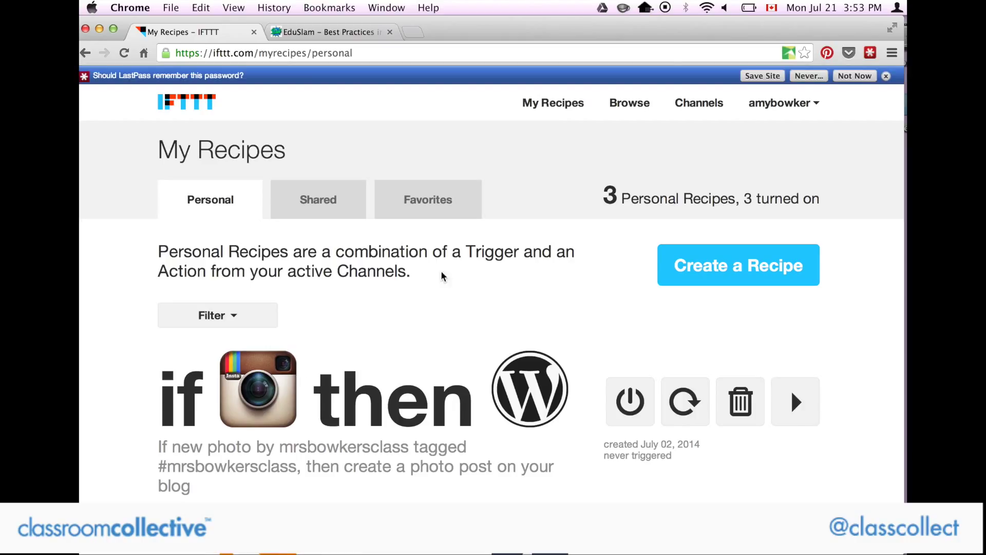
pyautogui.click(886, 76)
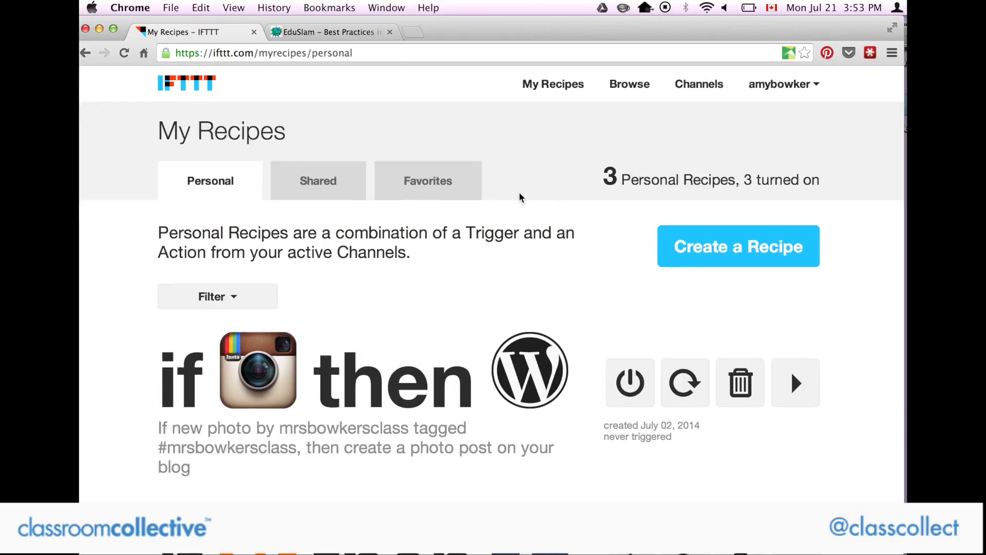
# Reload My Recipes, then go to the Channels catalogue showing 15 of 116 activated.
pyautogui.click(548, 82)
pyautogui.click(714, 88)
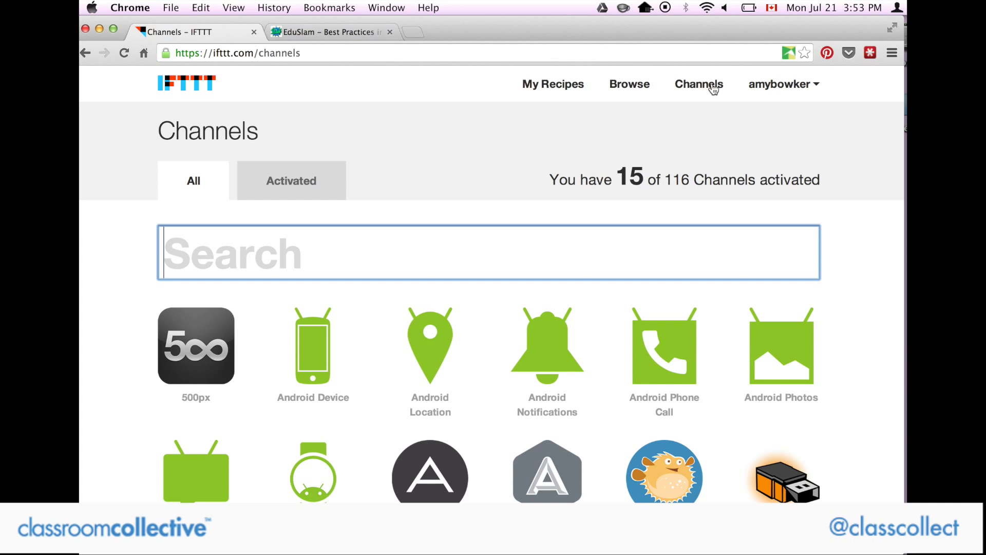
pyautogui.scroll(-1, 666, 114)
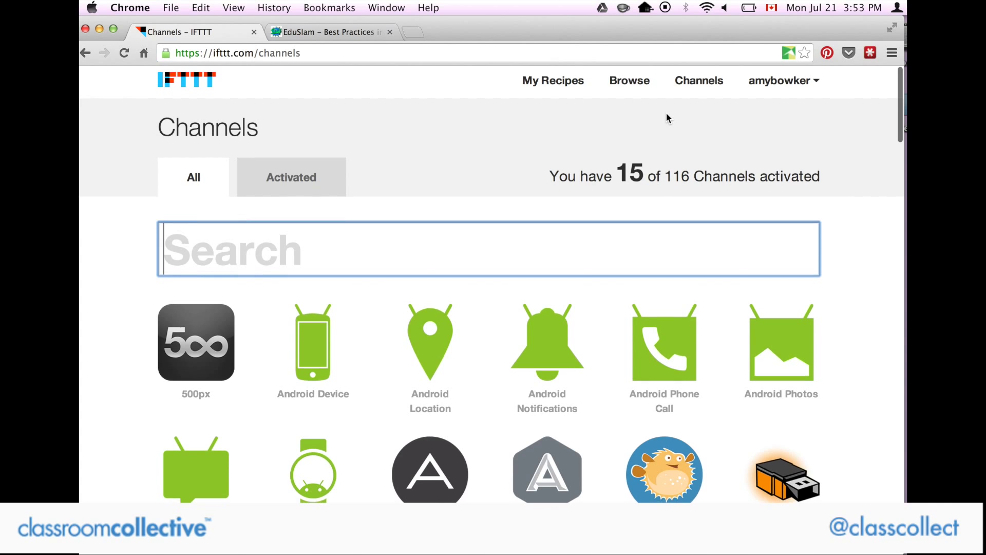
pyautogui.scroll(-10, 667, 119)
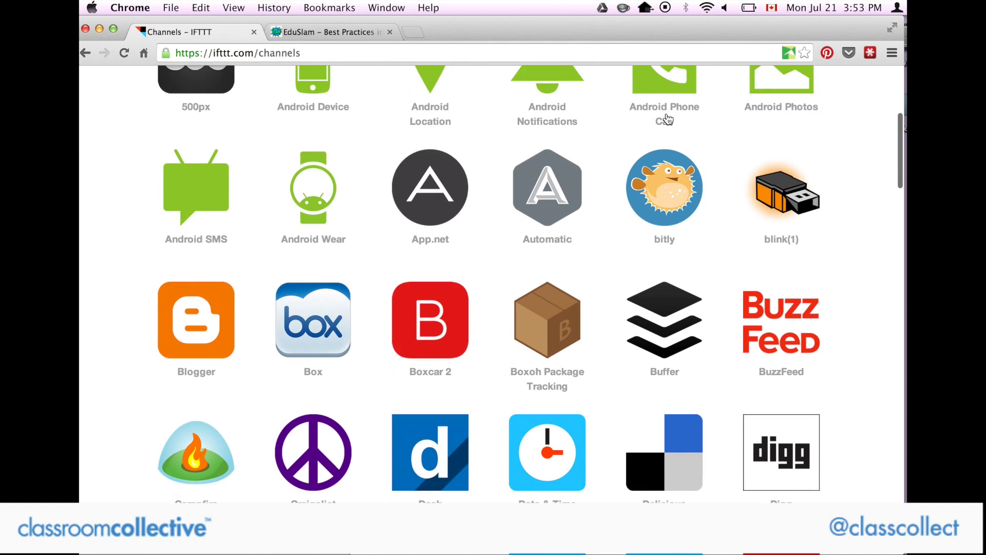
pyautogui.scroll(-10, 667, 120)
pyautogui.scroll(-20, 667, 119)
pyautogui.scroll(-20, 668, 118)
pyautogui.scroll(-20, 667, 119)
pyautogui.scroll(10, 667, 118)
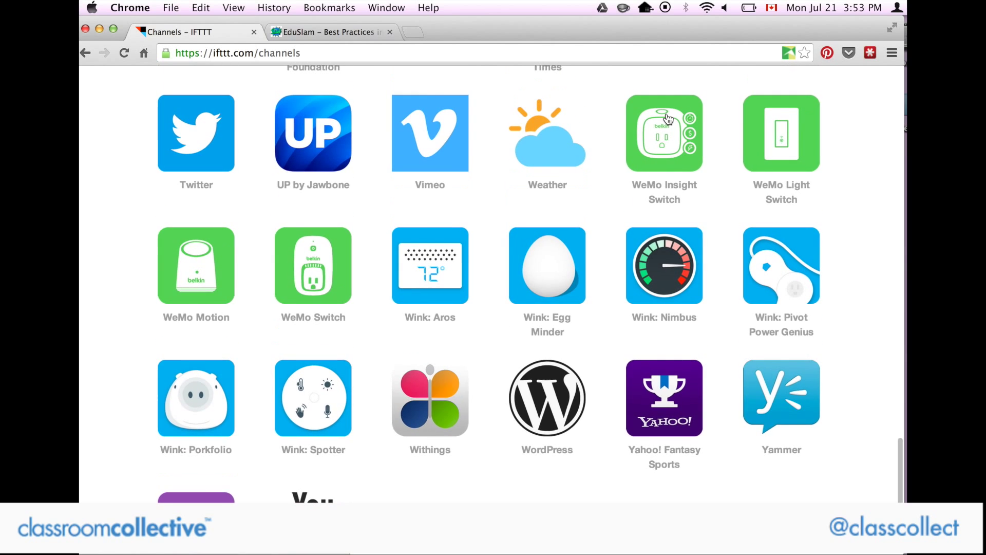
pyautogui.scroll(4, 668, 119)
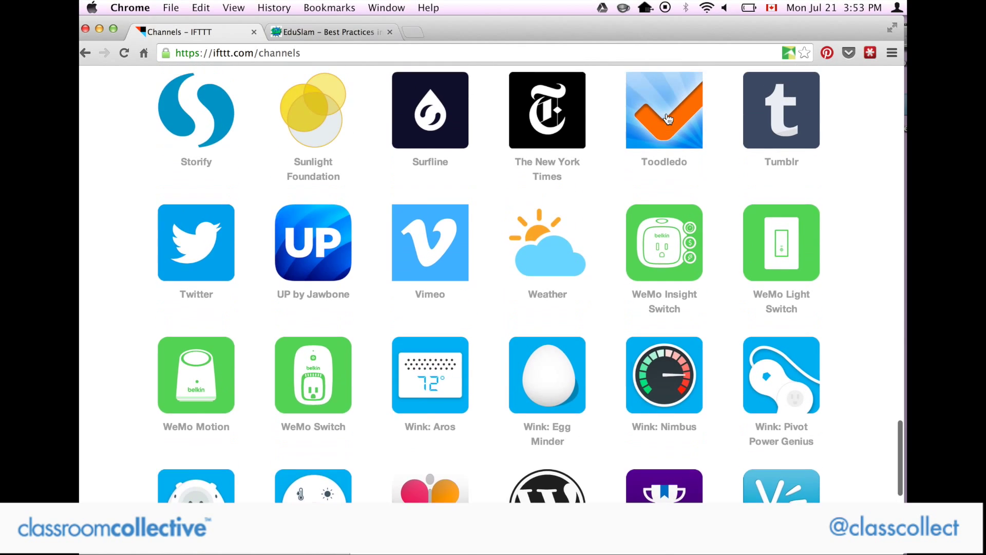
pyautogui.scroll(12, 668, 118)
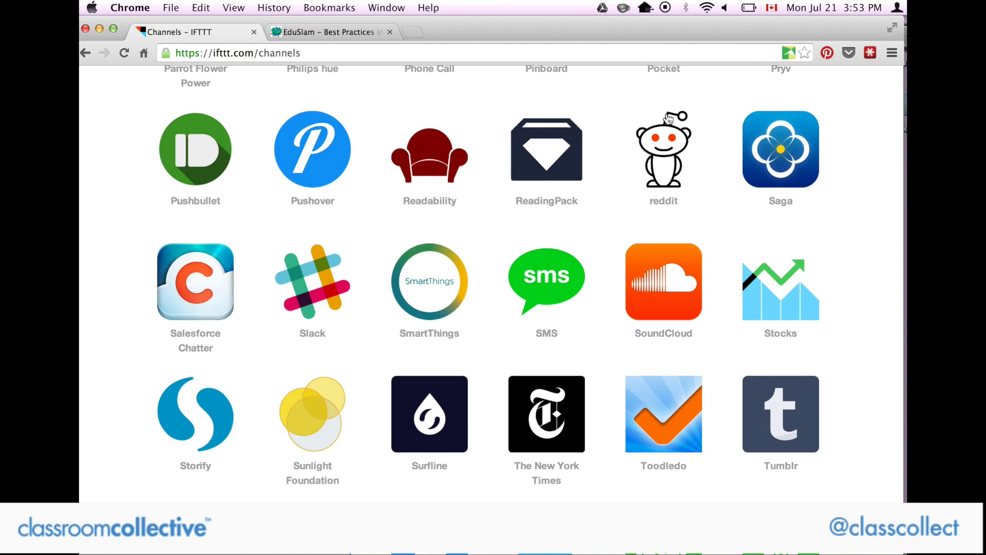
pyautogui.scroll(7, 668, 118)
pyautogui.scroll(20, 667, 119)
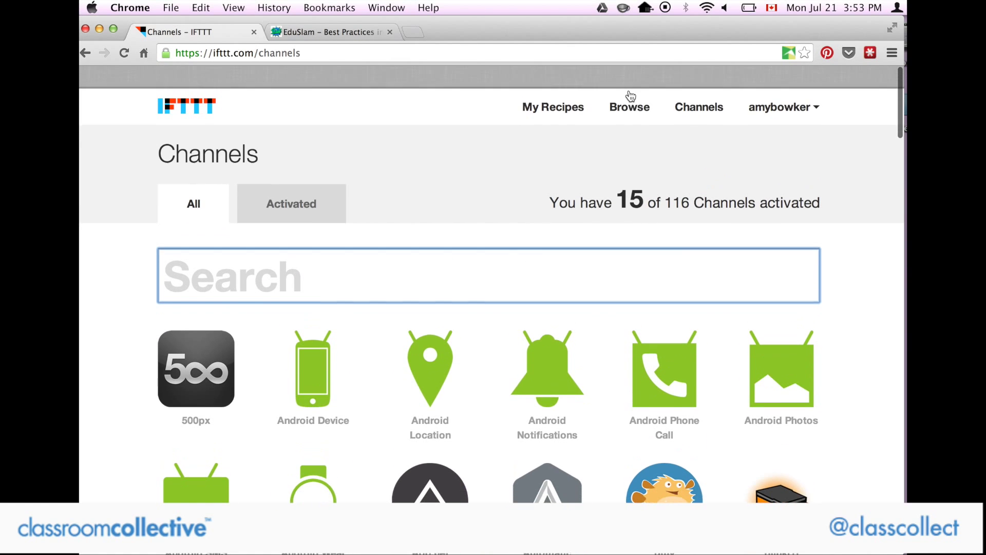
pyautogui.click(617, 90)
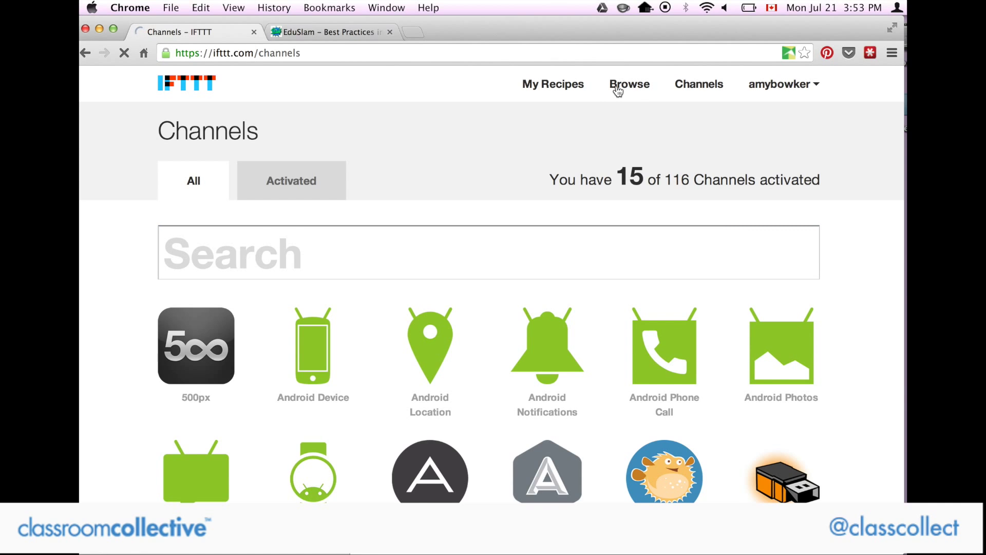
pyautogui.scroll(-3, 584, 129)
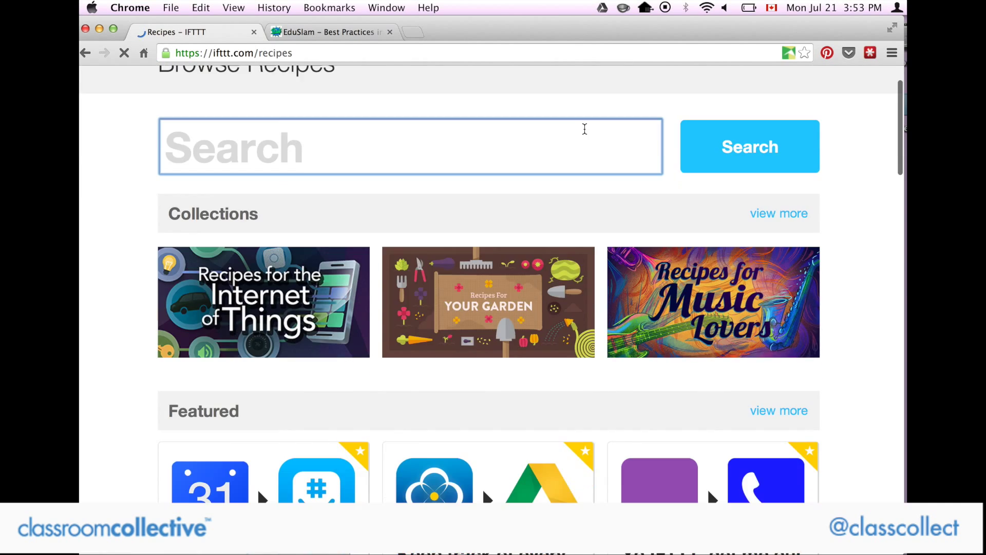
pyautogui.scroll(-10, 584, 129)
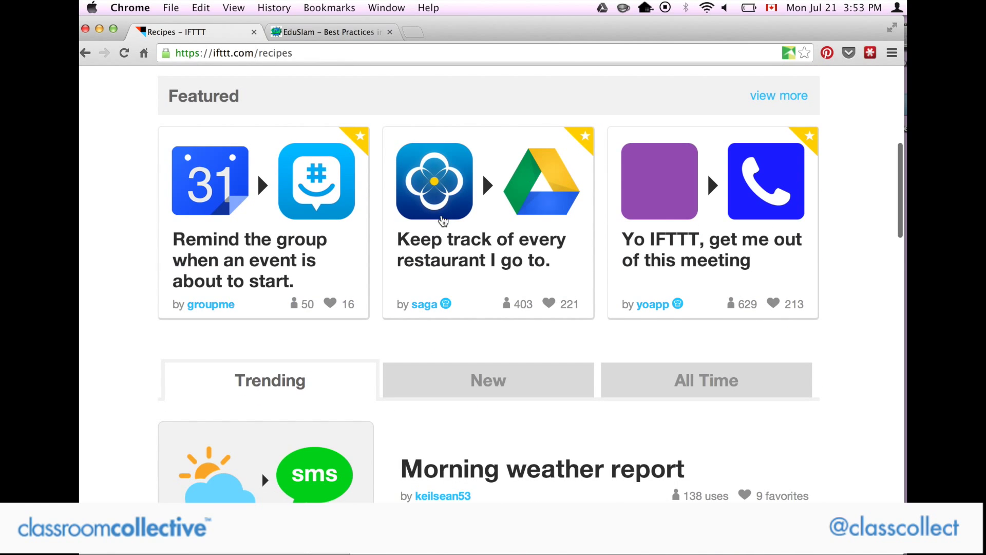
pyautogui.scroll(-1, 443, 219)
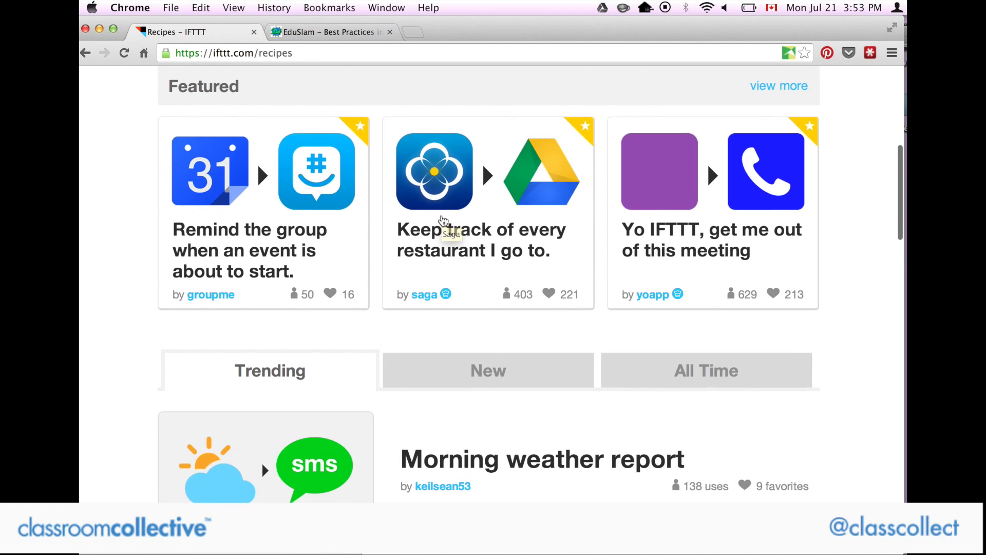
pyautogui.scroll(-3, 442, 231)
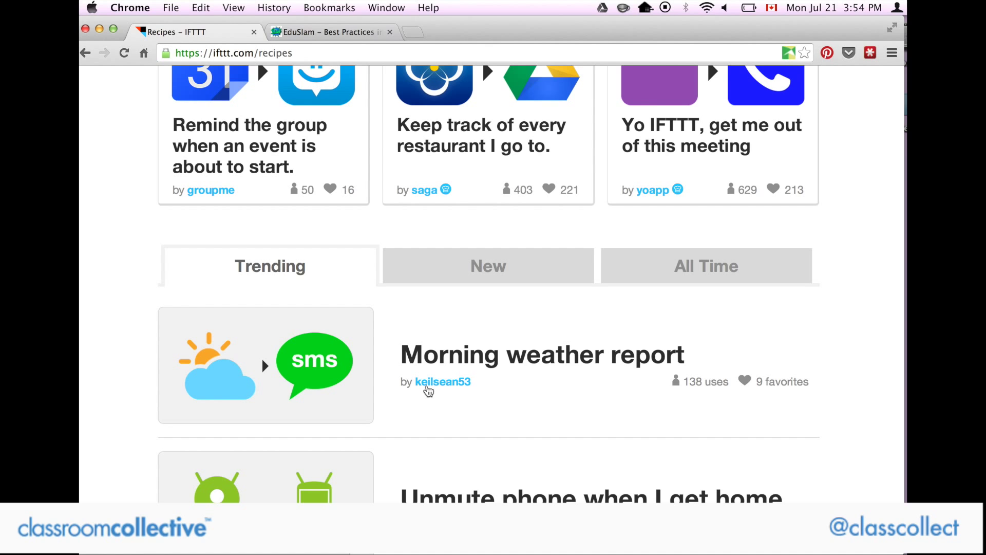
pyautogui.scroll(-5, 429, 391)
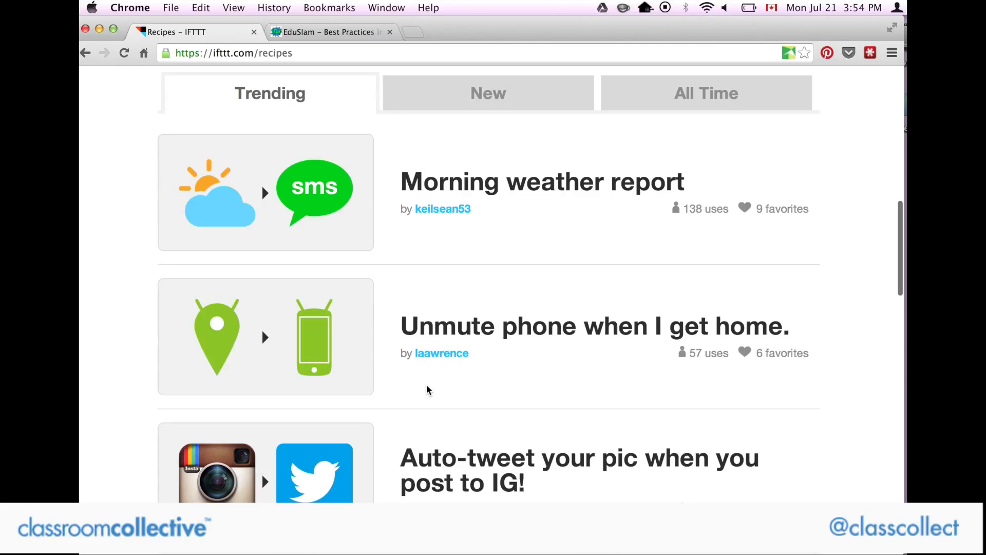
pyautogui.scroll(-2, 428, 390)
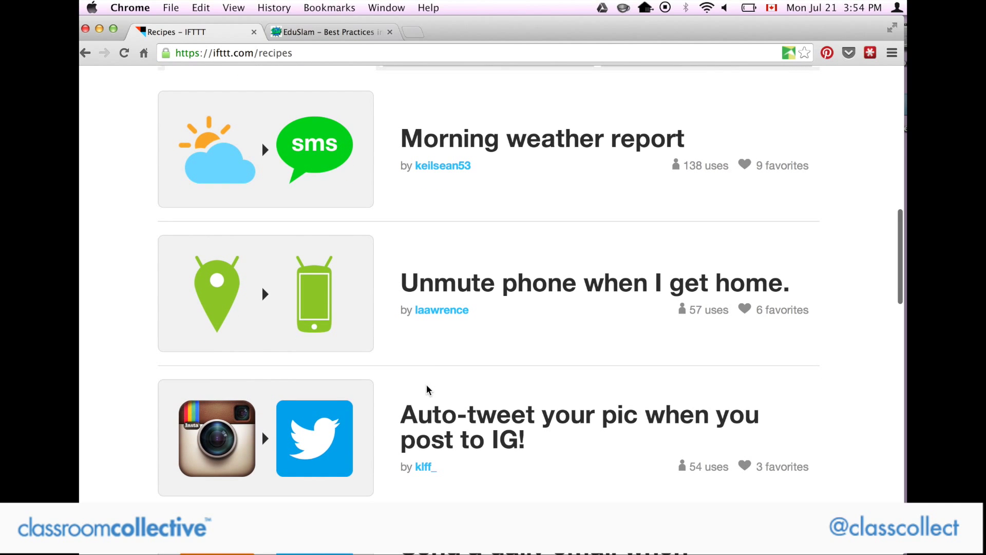
pyautogui.scroll(15, 427, 390)
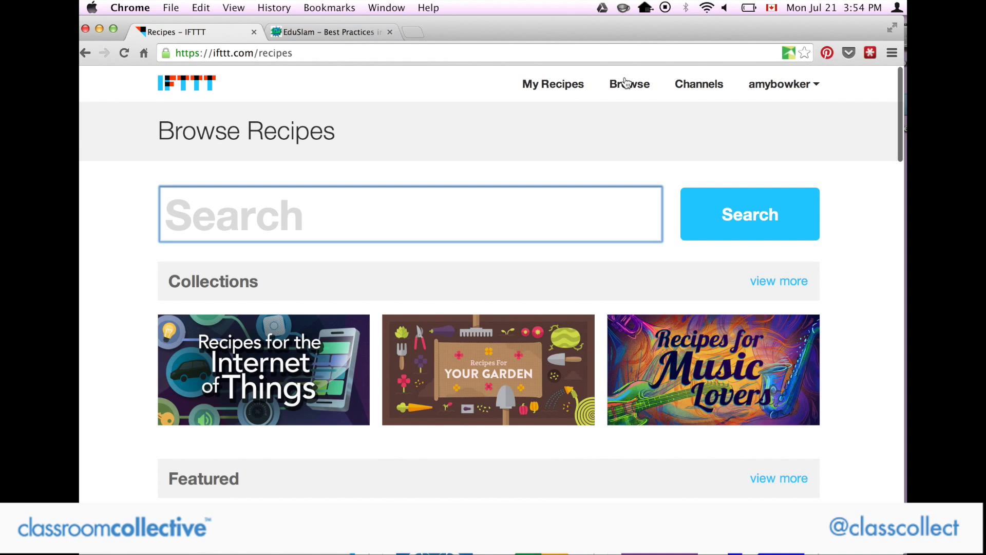
# Go to My Recipes and scroll through the personal recipes, including 'Post Pinterest Pins to Tumblr'.
pyautogui.click(563, 91)
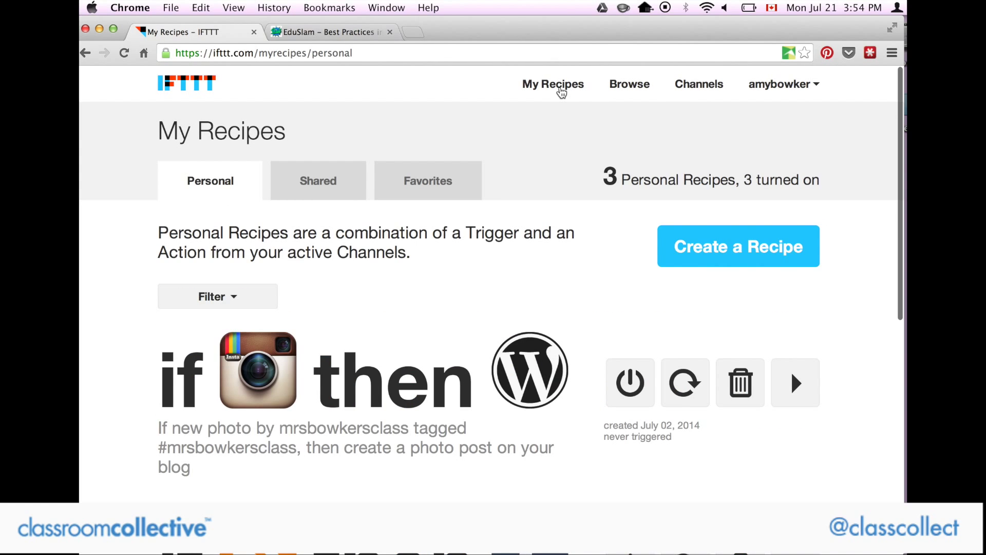
pyautogui.scroll(-4, 562, 93)
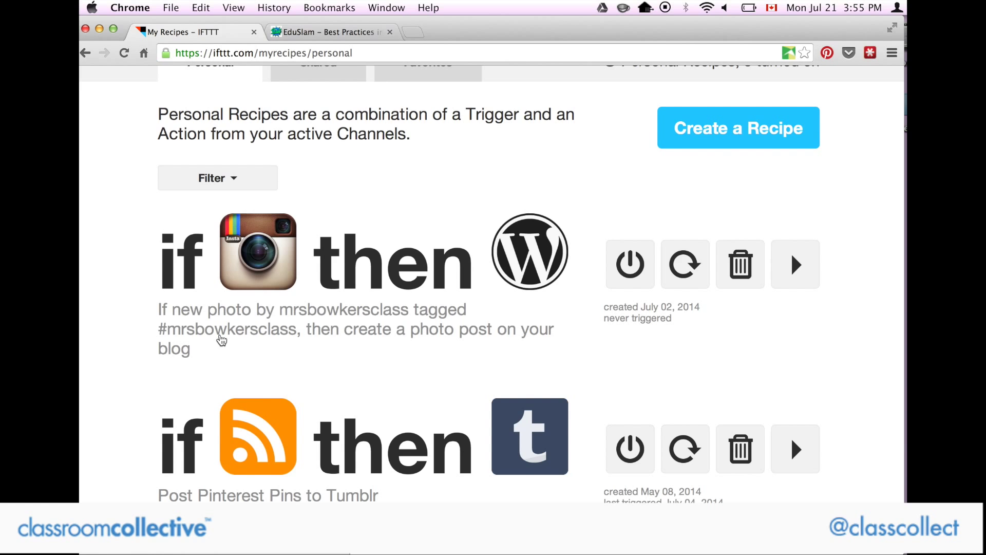
pyautogui.scroll(-3, 221, 340)
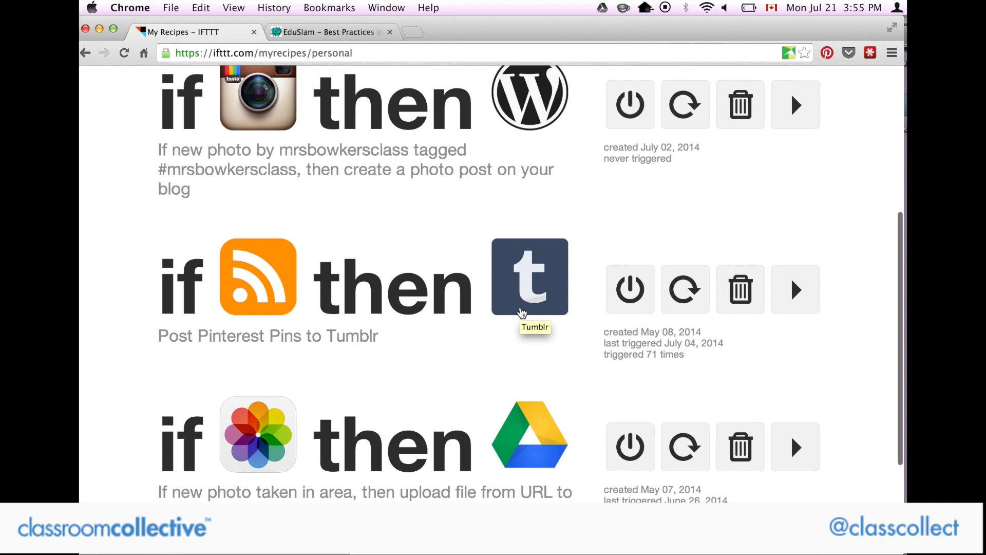
pyautogui.scroll(-5, 522, 315)
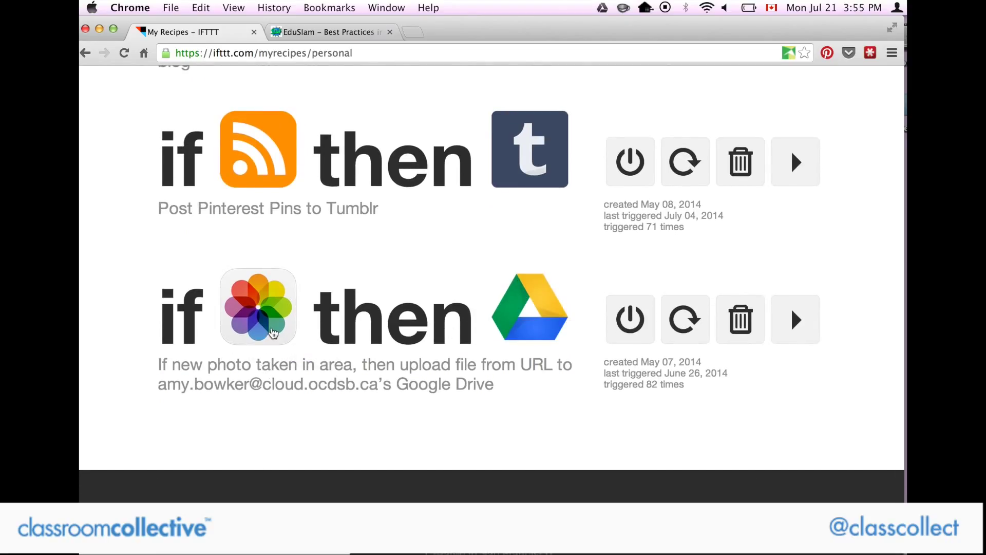
pyautogui.scroll(-1, 273, 333)
pyautogui.scroll(-1, 536, 355)
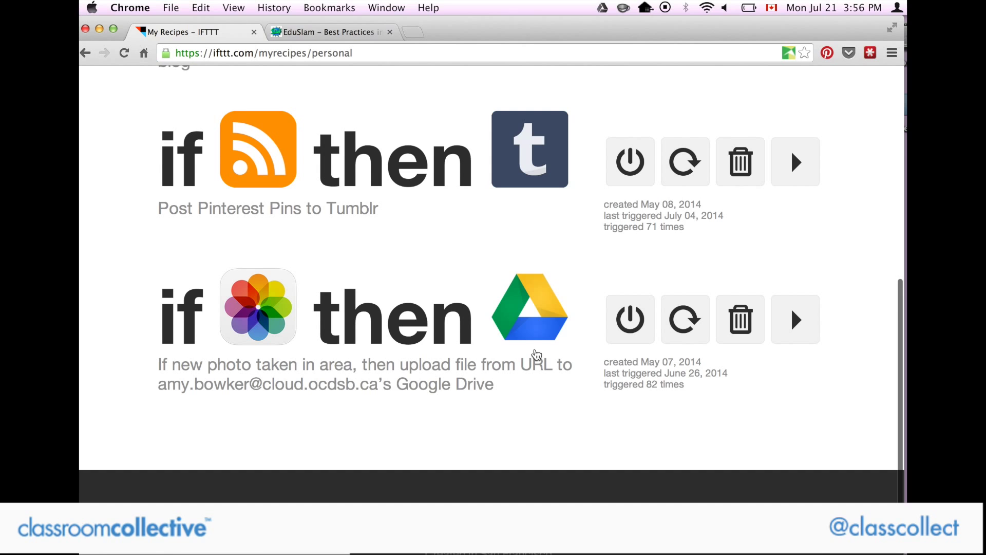
pyautogui.scroll(5, 536, 355)
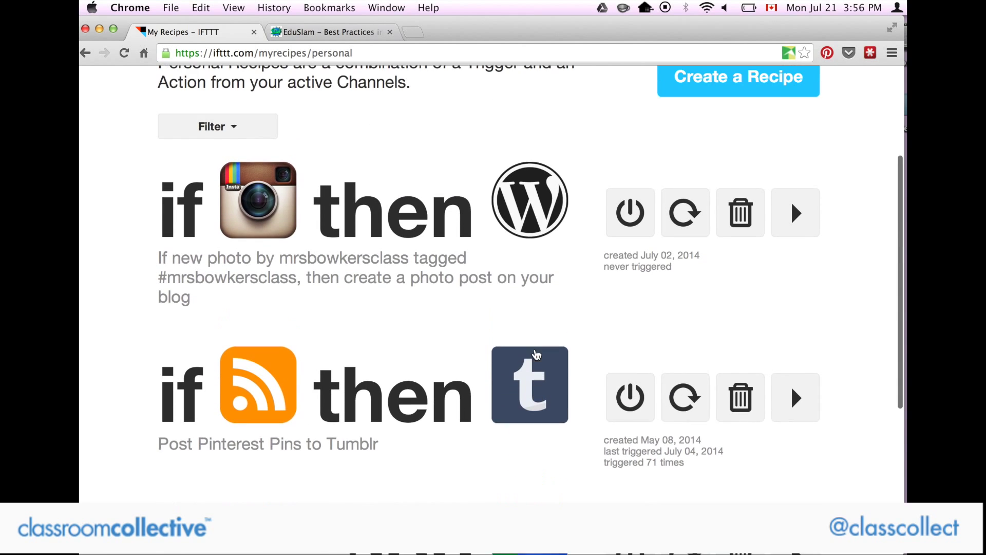
# Scroll back to the top of My Recipes and go to the Browse Recipes page.
pyautogui.scroll(2, 536, 355)
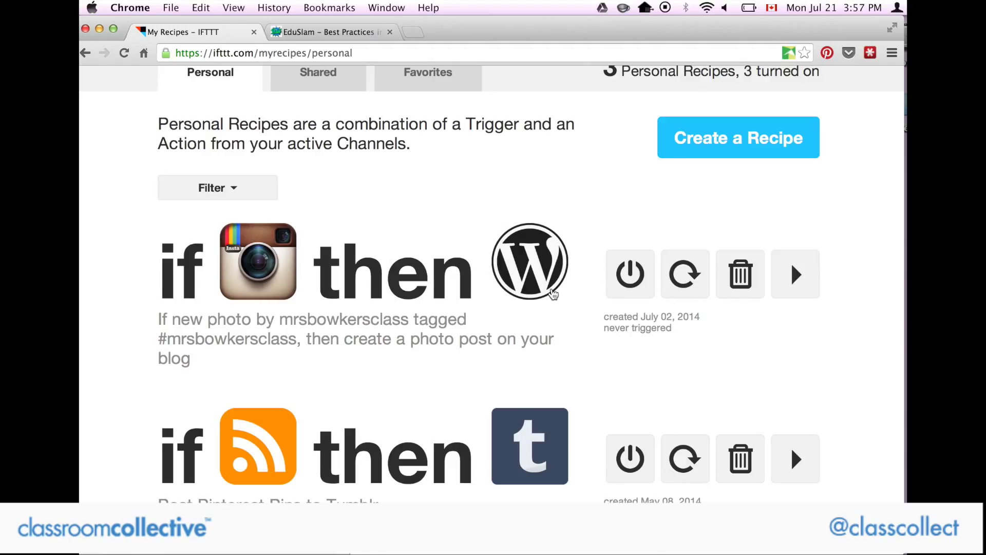
pyautogui.scroll(4, 514, 293)
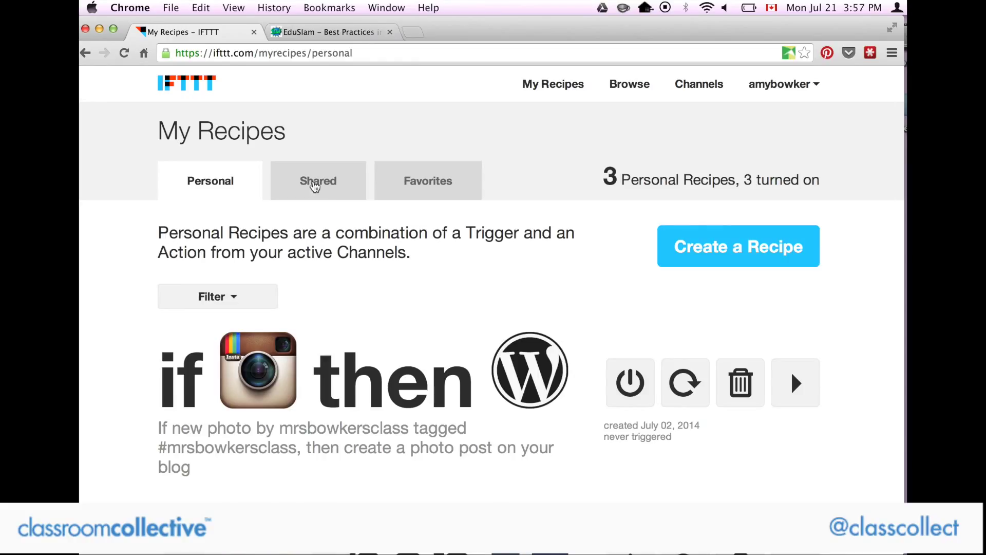
pyautogui.scroll(1, 315, 186)
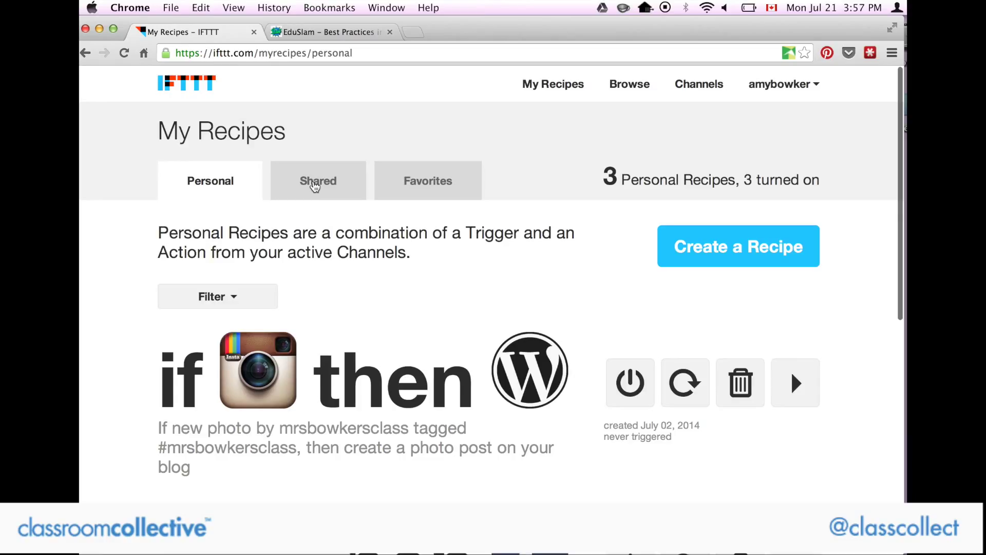
pyautogui.click(628, 87)
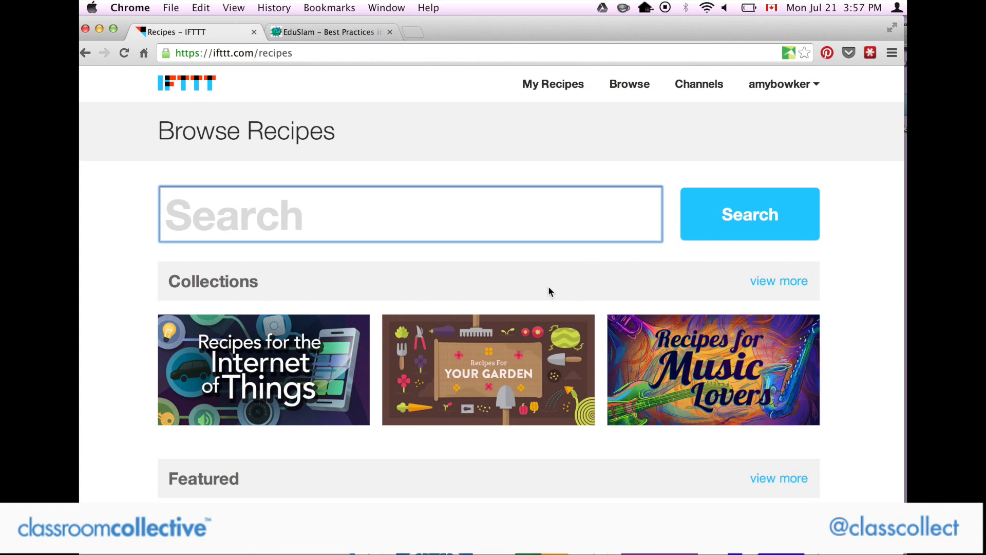
# Skim the Trending recipes on Browse Recipes, then return to My Recipes.
pyautogui.scroll(-1, 549, 289)
pyautogui.scroll(-15, 549, 292)
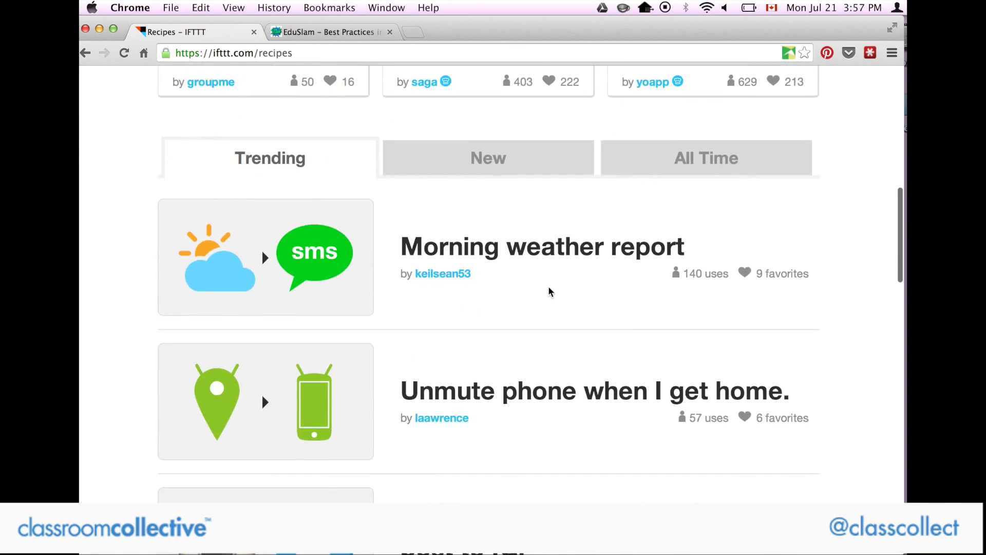
pyautogui.scroll(-5, 550, 292)
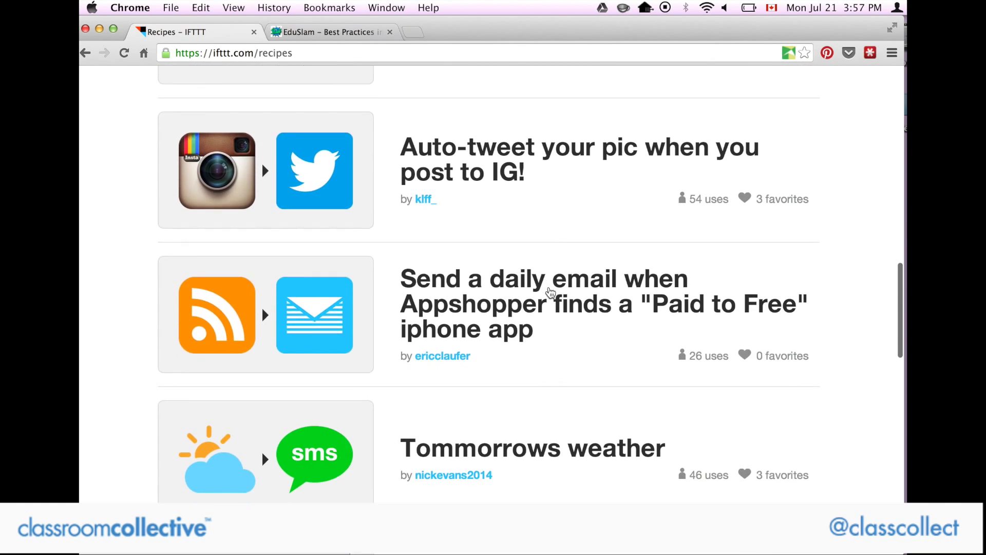
pyautogui.scroll(-2, 551, 292)
pyautogui.scroll(12, 550, 292)
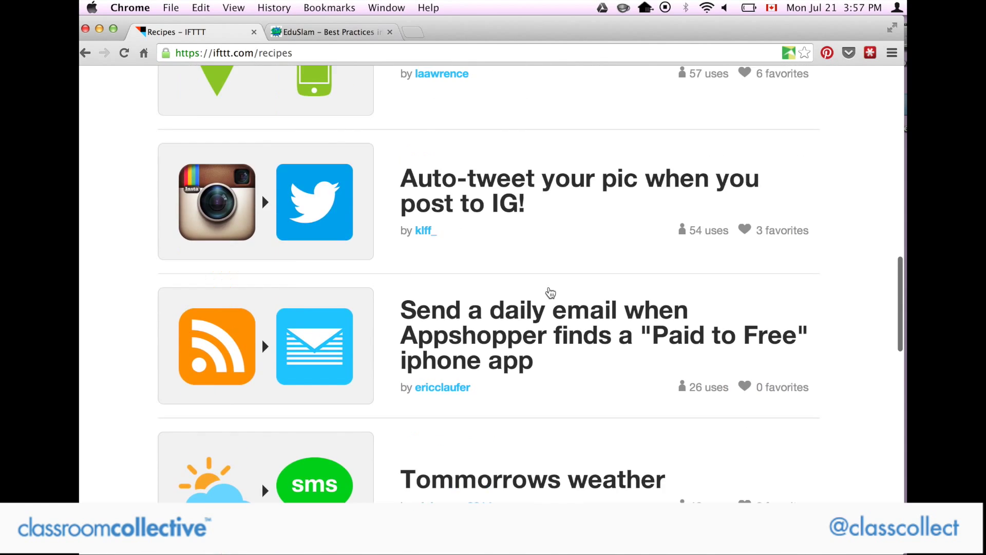
pyautogui.scroll(10, 550, 292)
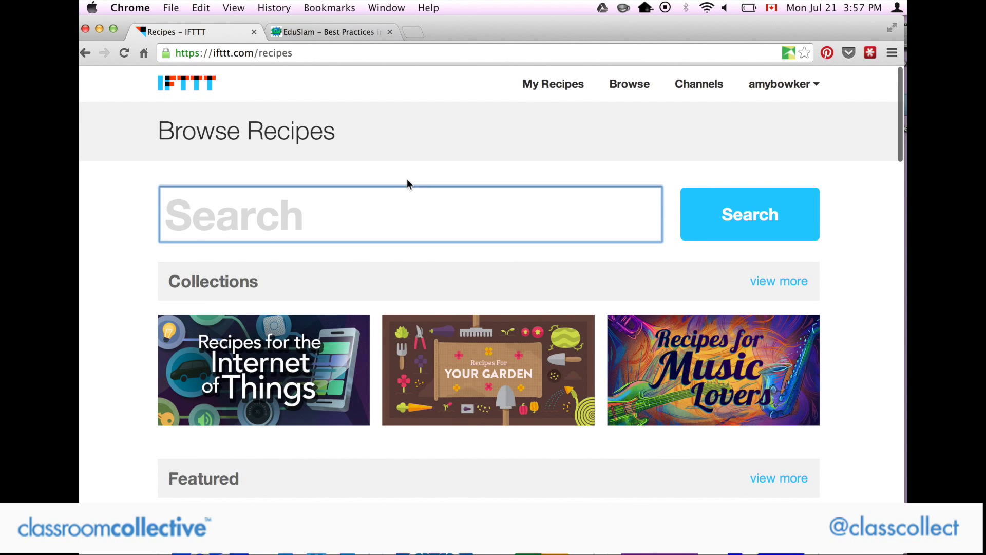
pyautogui.click(546, 84)
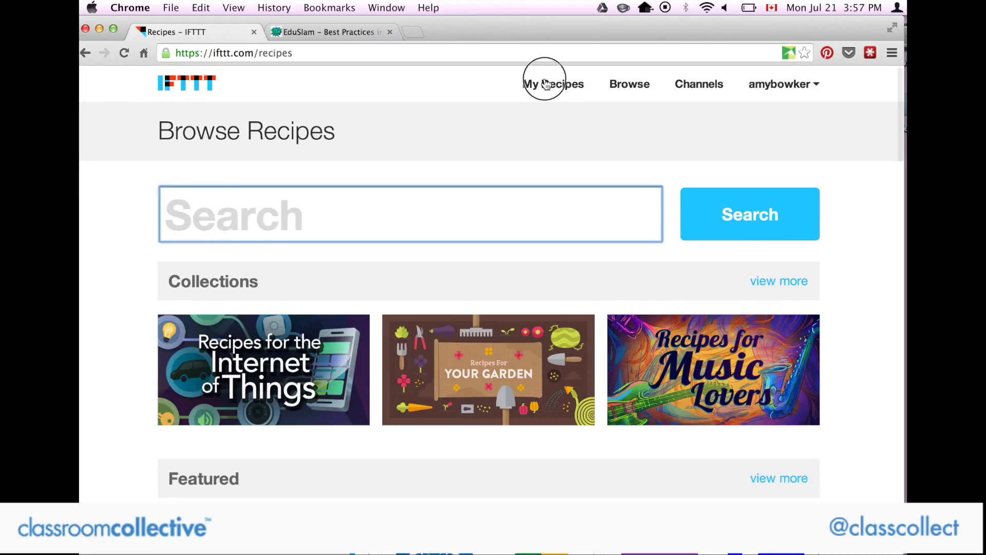